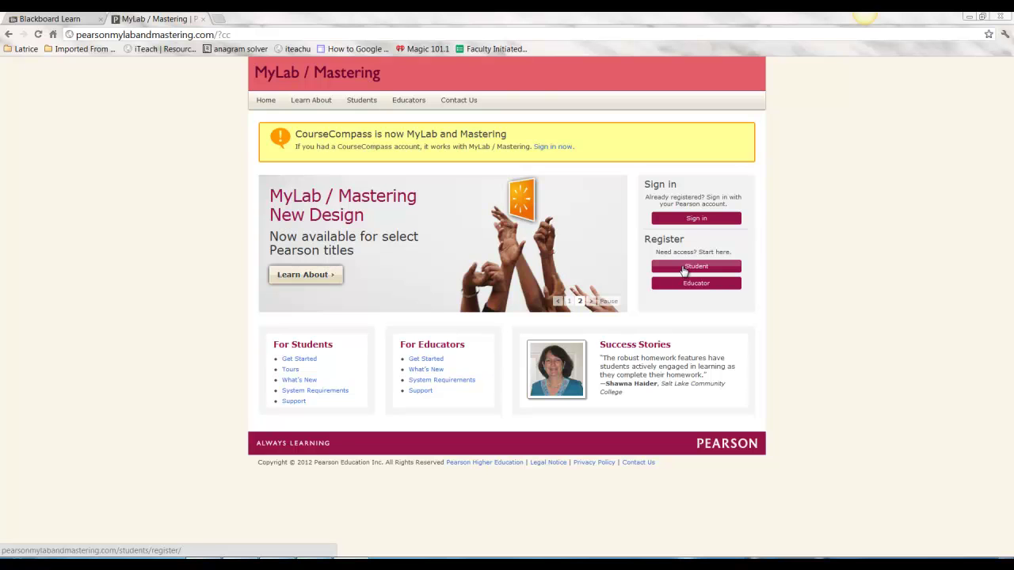
Choose to register as a Student from the MyLab and Mastering home page
{"action": "left_click", "coordinate": [684, 268]}
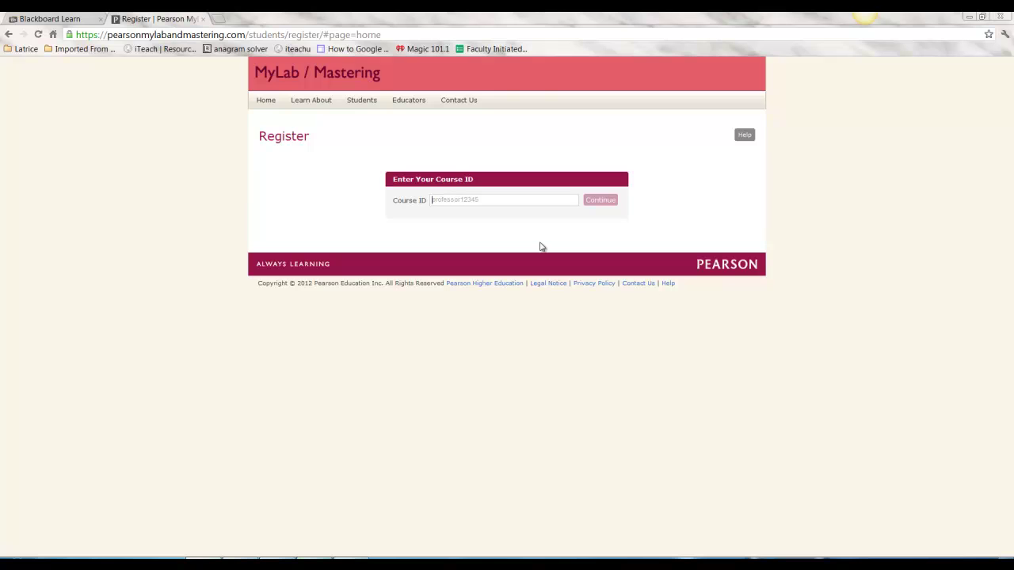
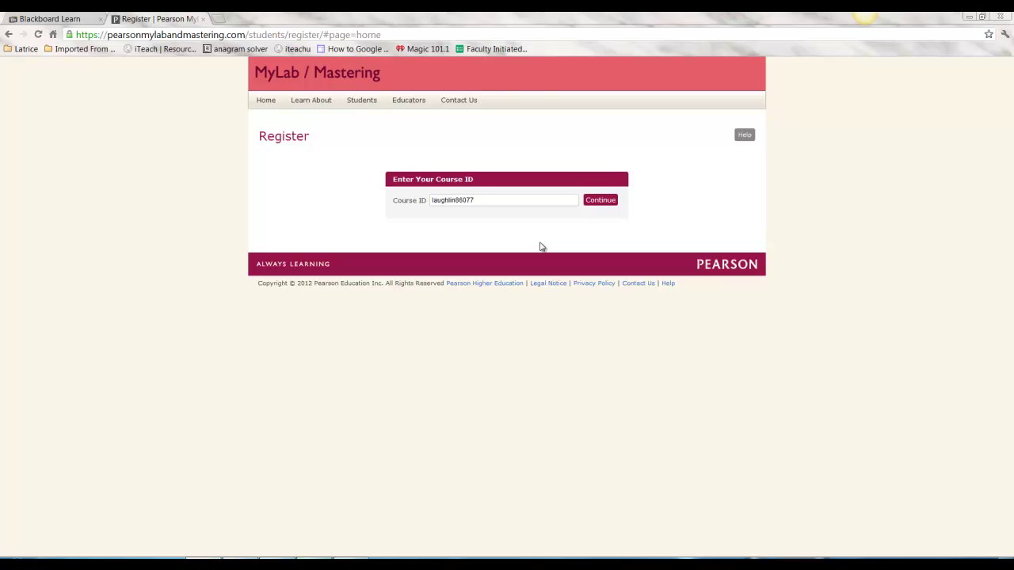
Enter the instructor's course ID to find Summer 2012 DEVM 050, then create a new Pearson account
{"action": "key", "text": "Return"}
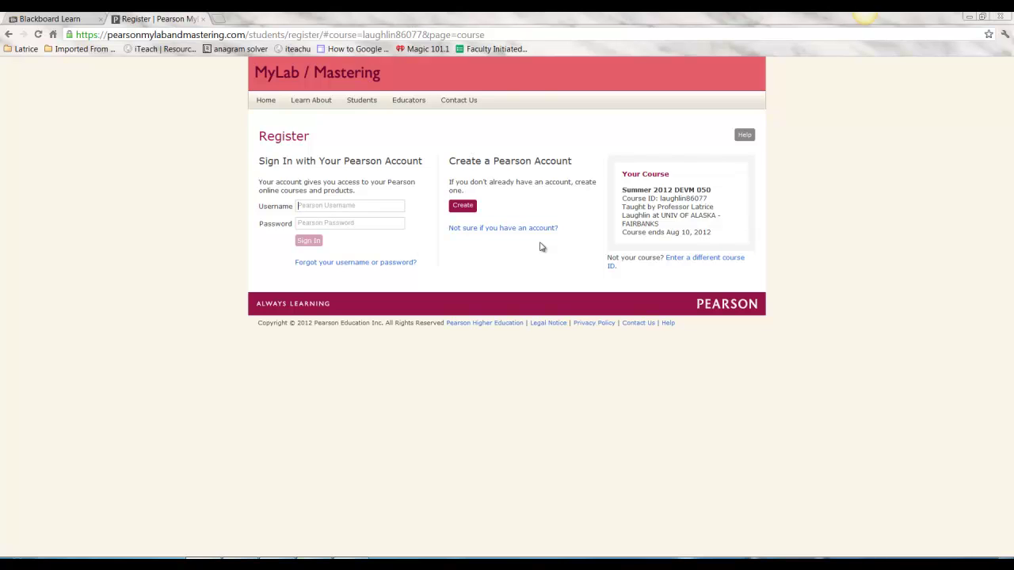
{"action": "left_click", "coordinate": [465, 208]}
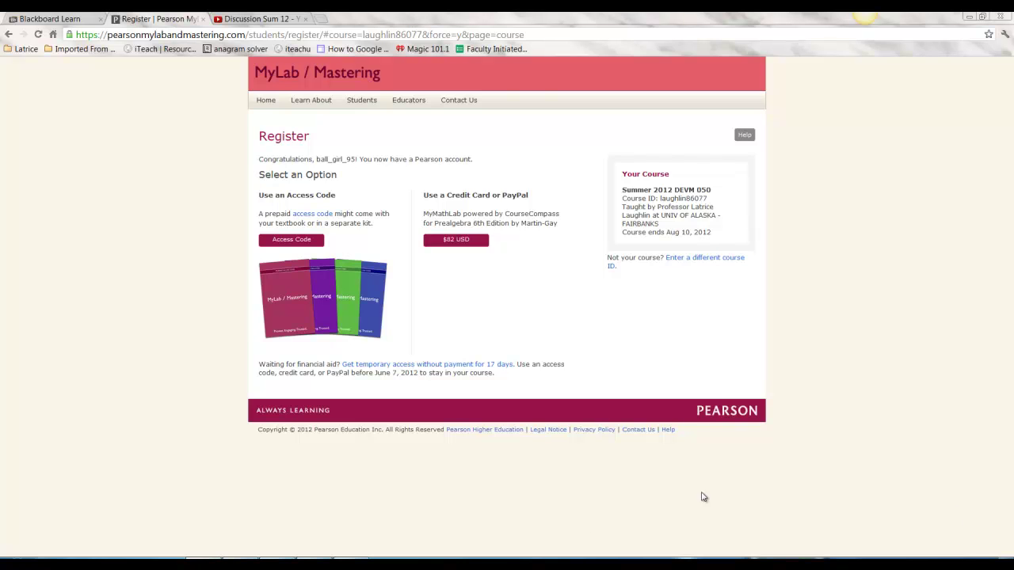
Check the access-code option, go back, and choose to pay the $82 USD fee instead
{"action": "left_click", "coordinate": [294, 242]}
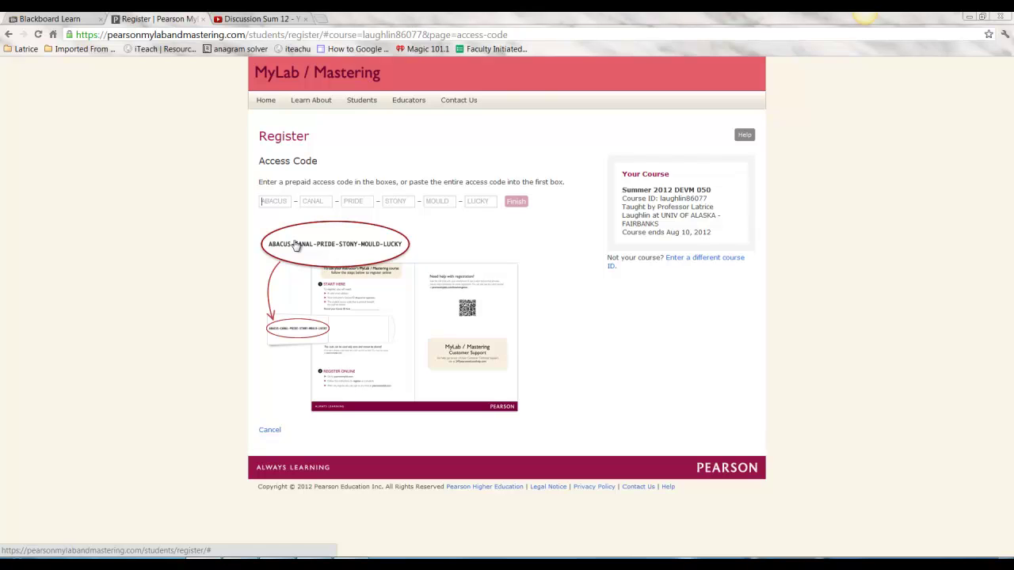
{"action": "left_click", "coordinate": [9, 34]}
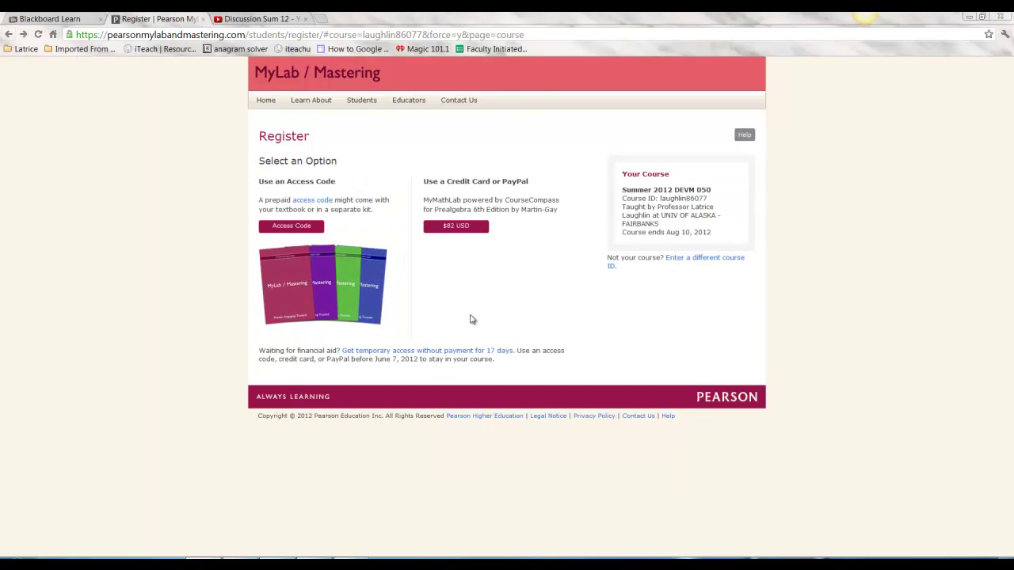
{"action": "left_click", "coordinate": [472, 230]}
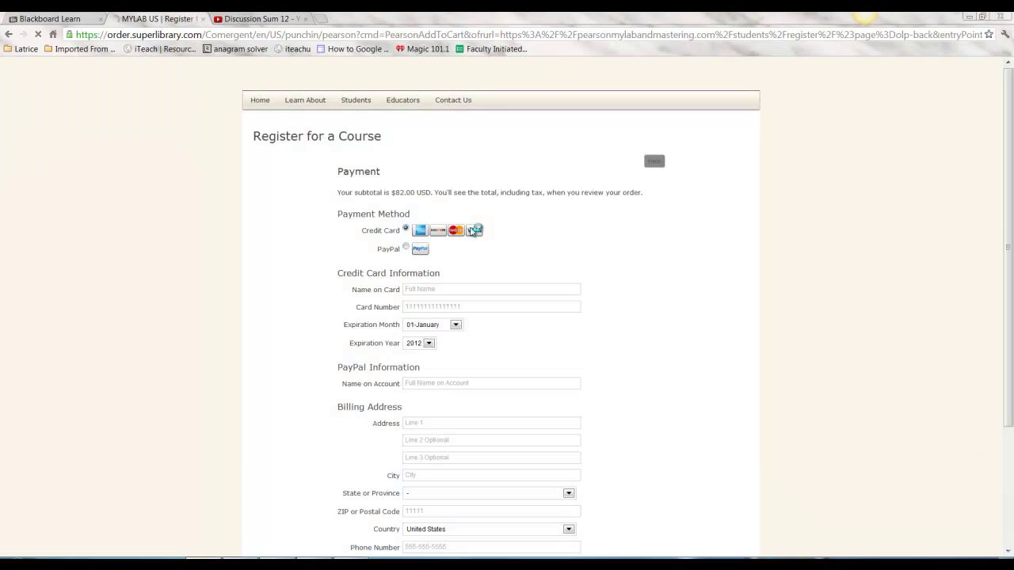
Scroll down through the payment and billing form to the Review button
{"action": "left_click_drag", "start_coordinate": [1010, 136], "coordinate": [1013, 187]}
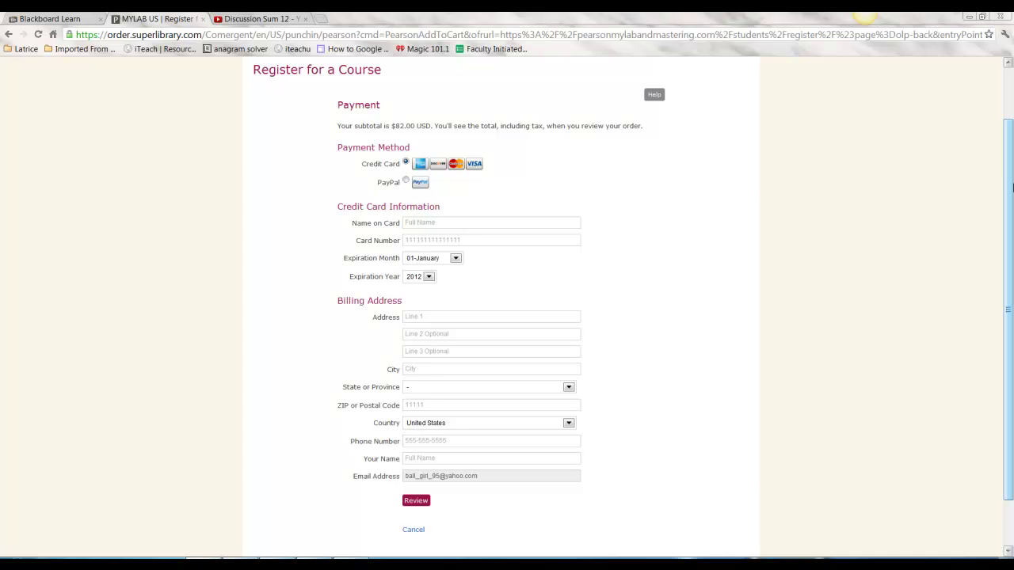
{"action": "mouse_move", "coordinate": [1009, 149]}
{"action": "left_mouse_down"}
{"action": "mouse_move", "coordinate": [1008, 206]}
{"action": "mouse_move", "coordinate": [1011, 166]}
{"action": "left_mouse_up"}
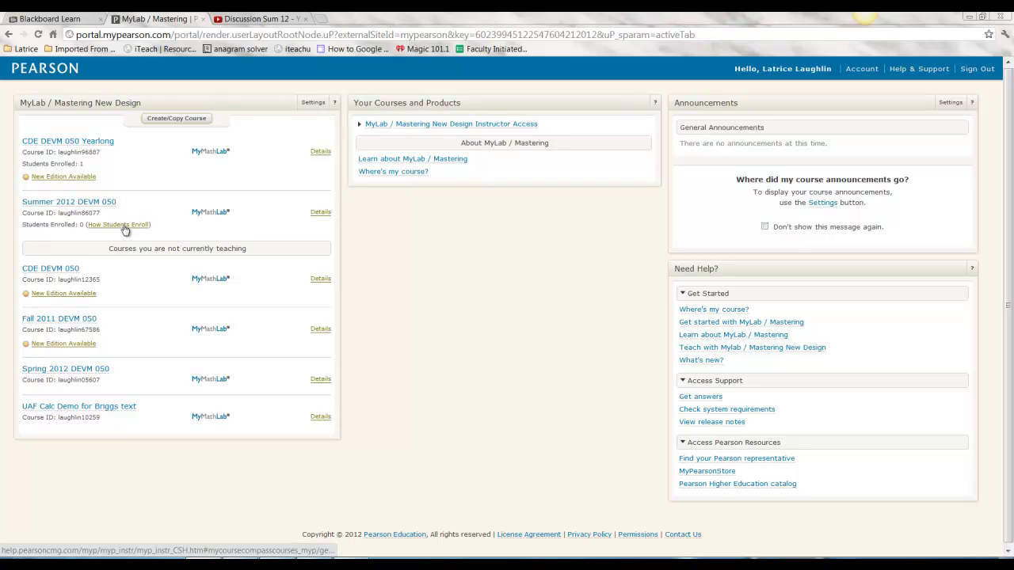
Open the Summer 2012 DEVM 050 course from the MyLab / Mastering course list
{"action": "left_click", "coordinate": [55, 204]}
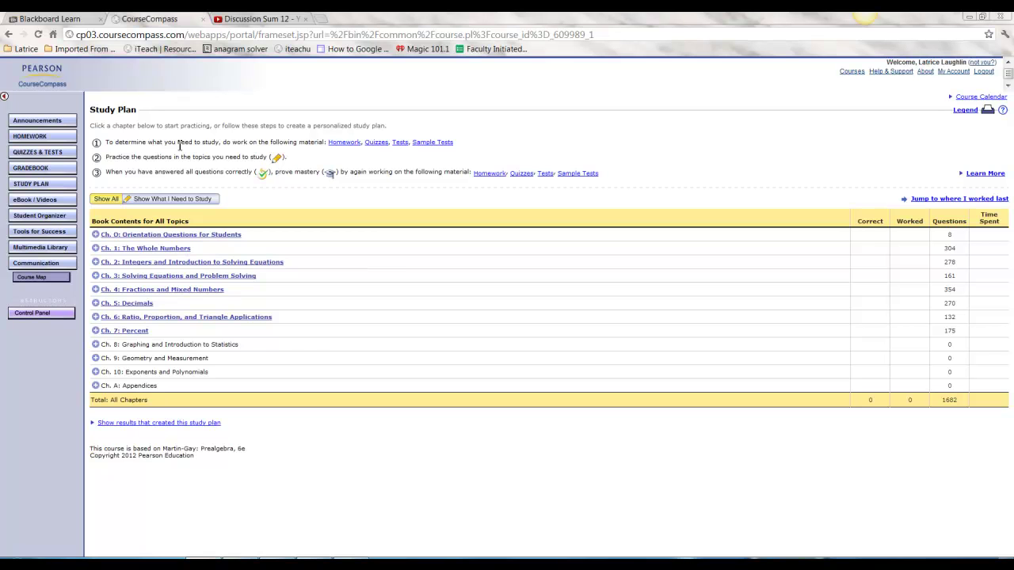
Show the course's homework assignments, L2 HW through L16 HW
{"action": "left_click", "coordinate": [59, 139]}
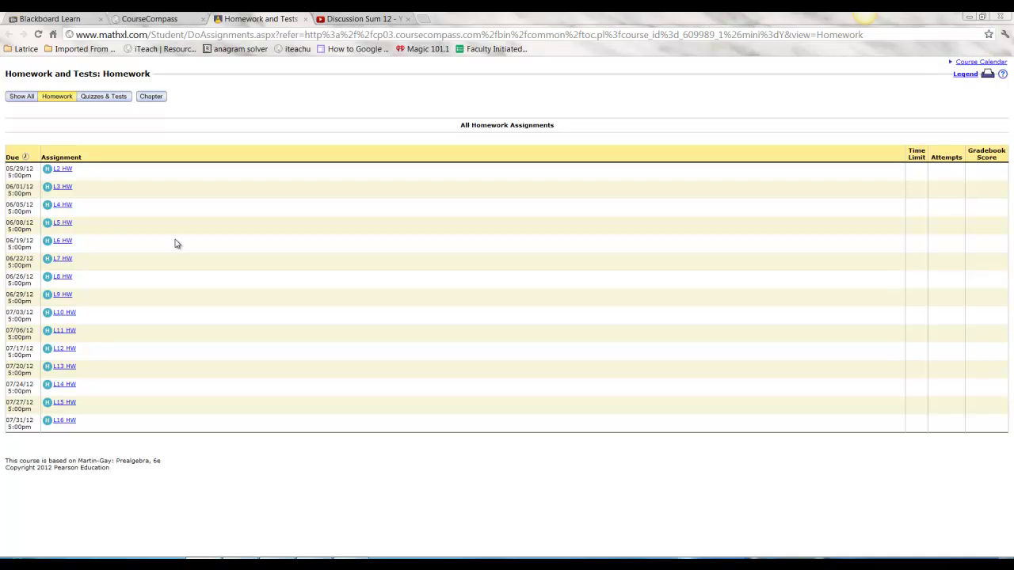
Open the L2 HW assignment overview with its 10 questions
{"action": "left_click", "coordinate": [67, 171]}
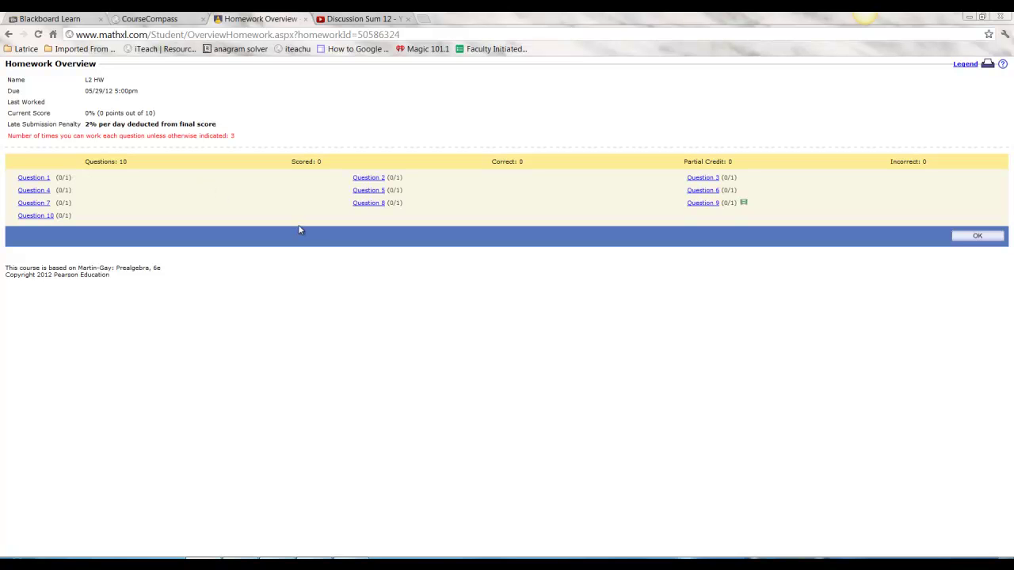
Open question 8 of L2 HW, Divide 7525 ÷ 15
{"action": "left_click", "coordinate": [371, 204]}
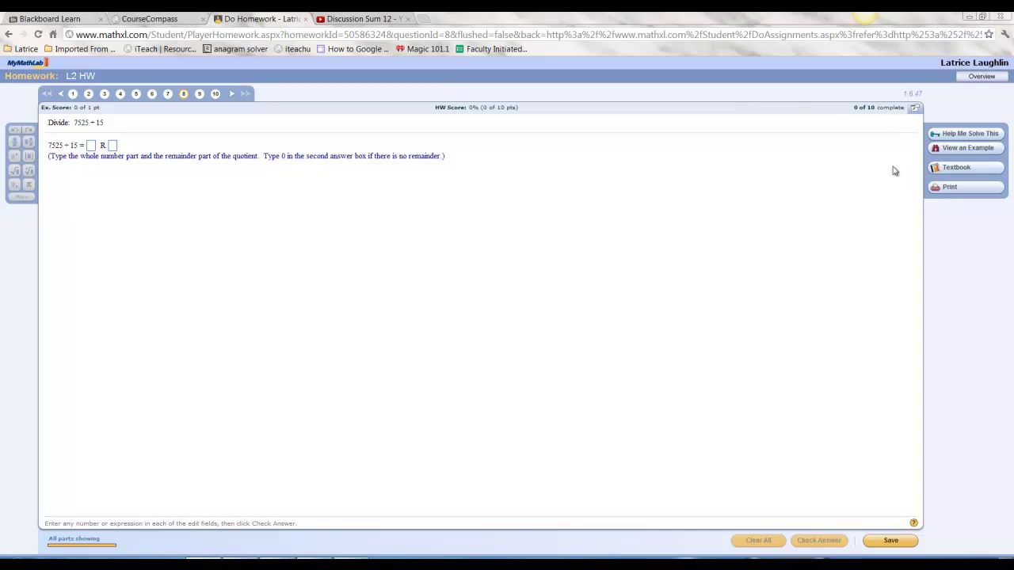
Answer 7525 ÷ 15 with quotient 7 and a remainder, then check the answer
{"action": "left_click", "coordinate": [89, 146]}
{"action": "type", "text": "7"}
{"action": "left_click", "coordinate": [111, 147]}
{"action": "type", "text": "0"}
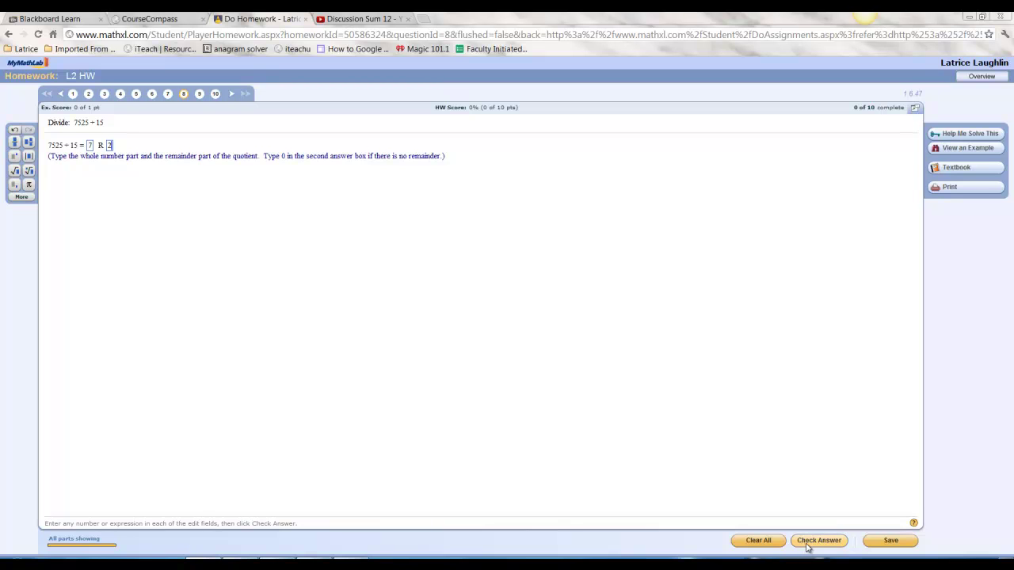
{"action": "left_click", "coordinate": [808, 547]}
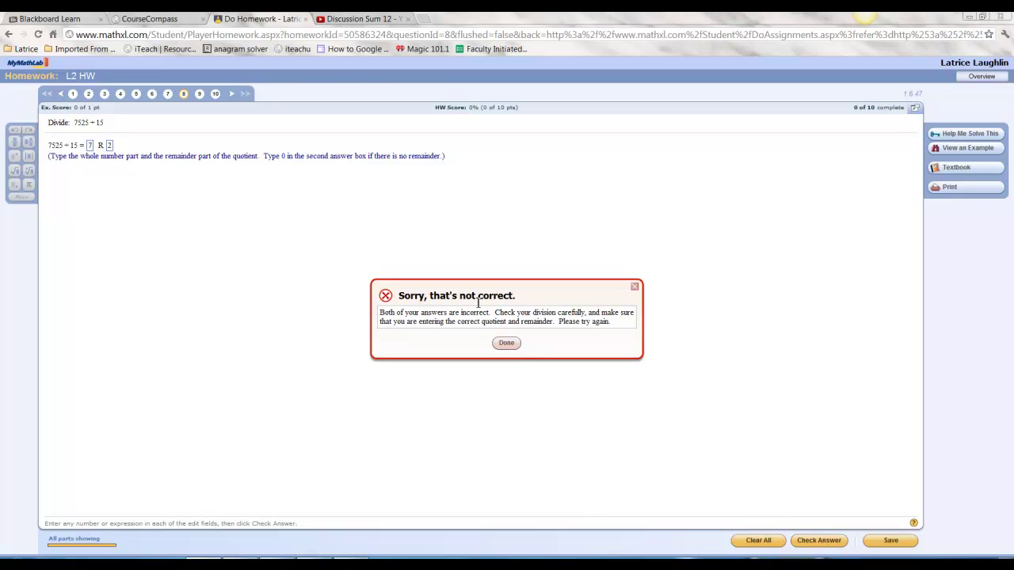
Close the "Sorry, that's not correct" feedback for question 8 with Done
{"action": "left_click", "coordinate": [636, 288]}
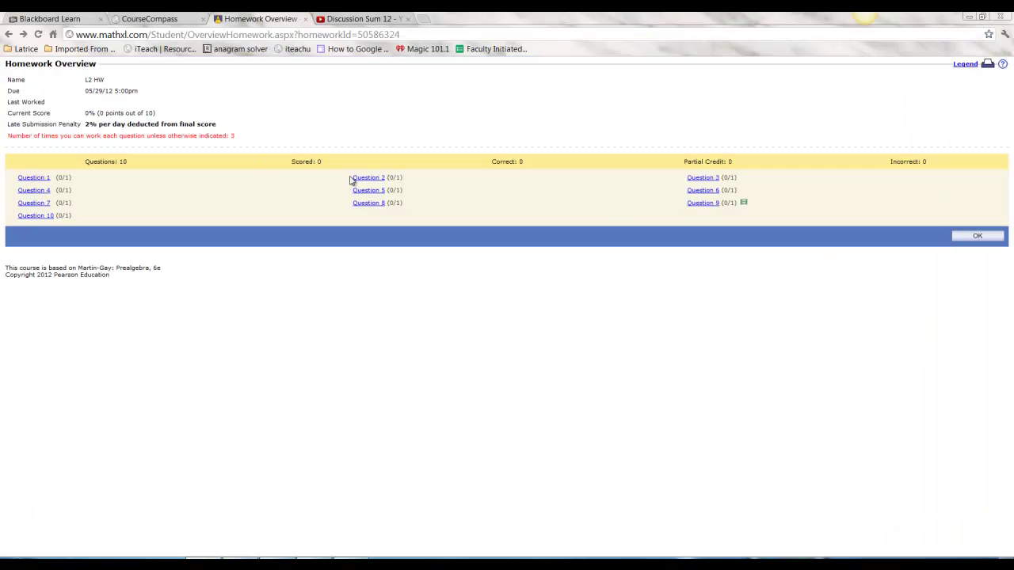
Dismiss the L2 HW overview with OK and close the Homework and Tests tab
{"action": "left_click", "coordinate": [973, 235]}
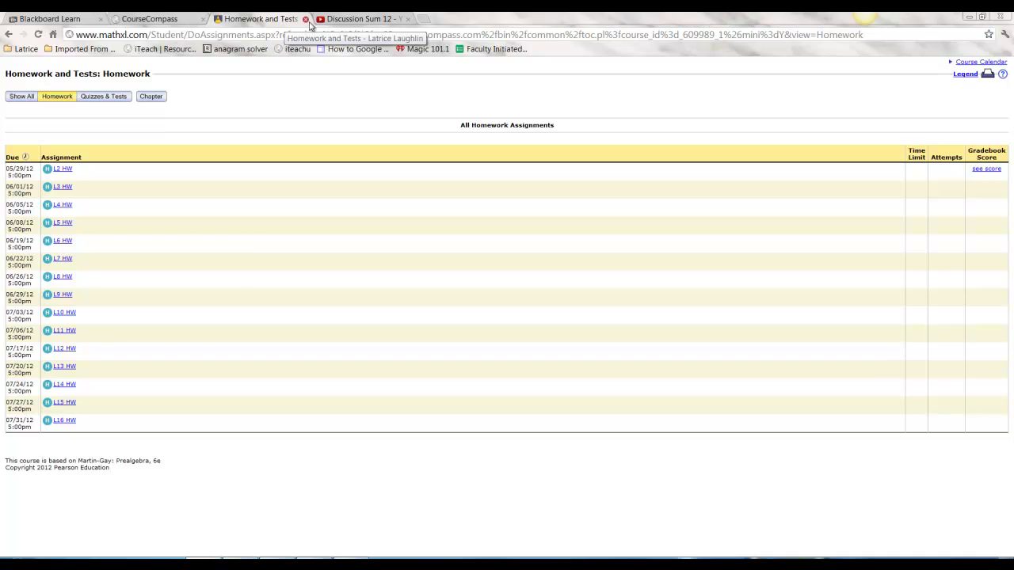
{"action": "left_click", "coordinate": [305, 19]}
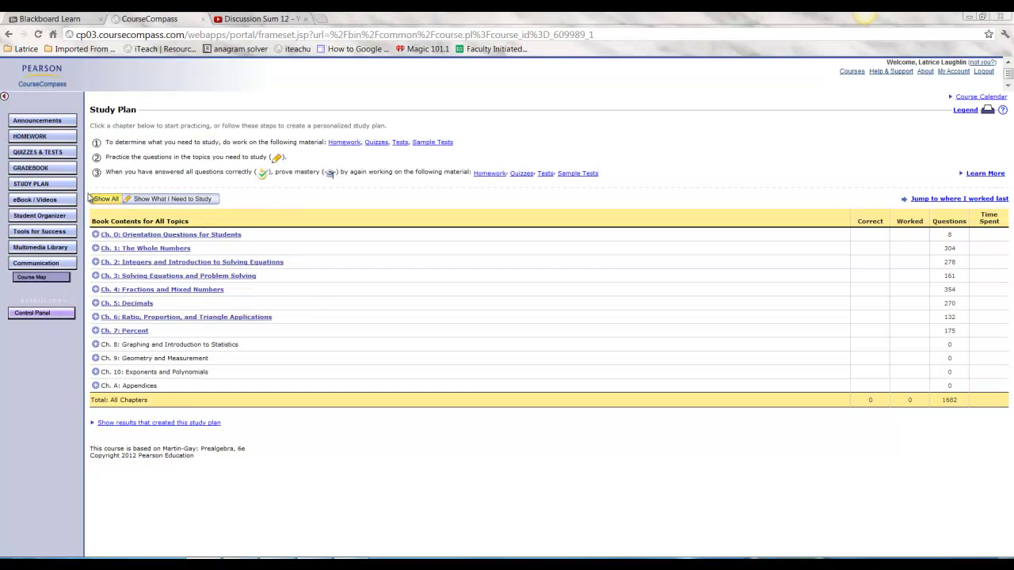
Open the Gradebook to view the L2 HW result of 0/10 (0%)
{"action": "left_click", "coordinate": [59, 171]}
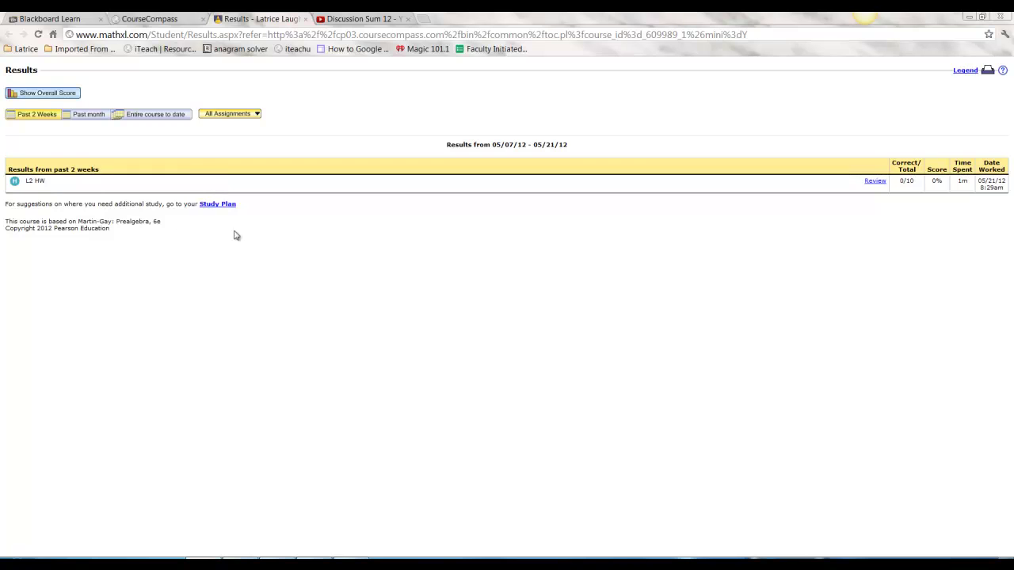
Show the Ch. 1 section 1.6 Dividing Whole Numbers topics still needing study, then choose Prove Mastery
{"action": "left_click", "coordinate": [209, 205]}
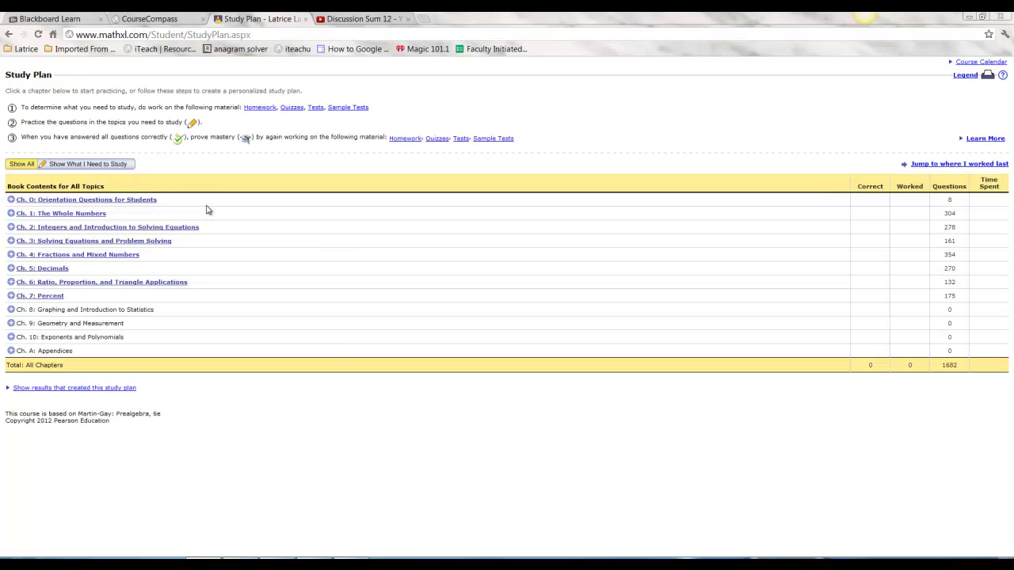
{"action": "left_click", "coordinate": [46, 214]}
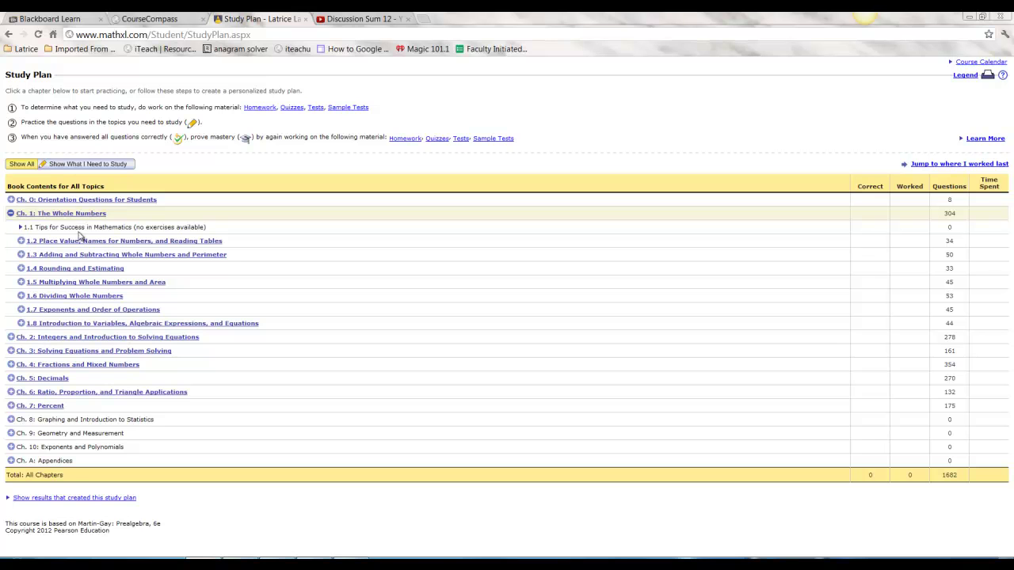
{"action": "left_click", "coordinate": [76, 298]}
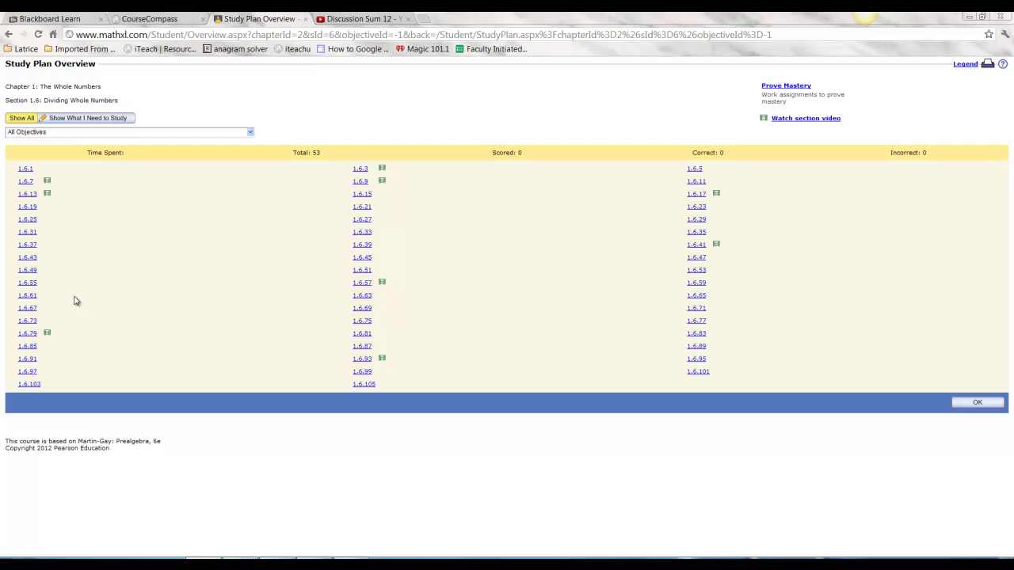
{"action": "left_click", "coordinate": [91, 134]}
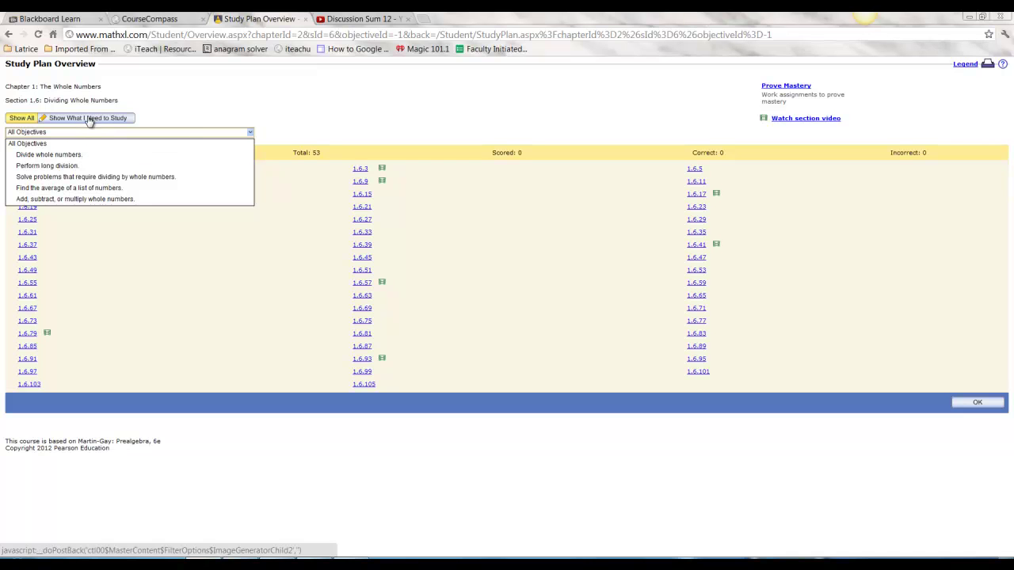
{"action": "left_click", "coordinate": [89, 119]}
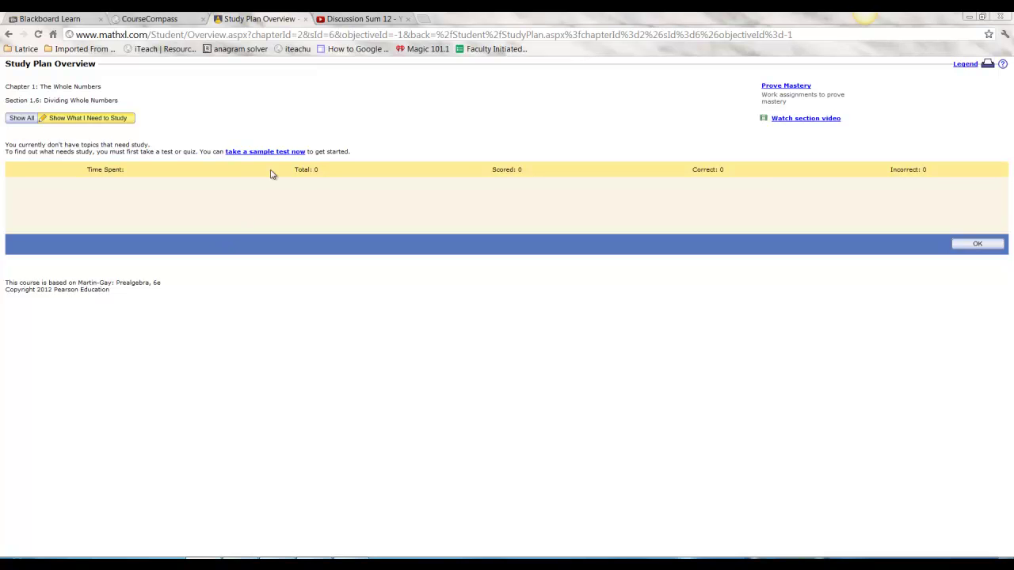
{"action": "left_click", "coordinate": [798, 87]}
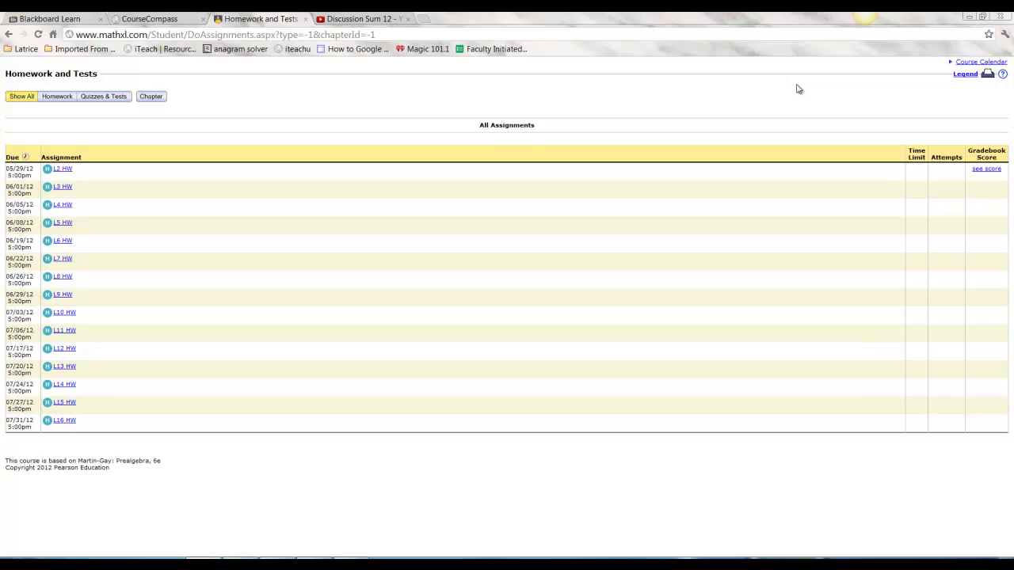
Browse the sample chapter pre- and post-tests under Quizzes & Tests, then close the Homework and Tests tab
{"action": "left_click", "coordinate": [151, 98]}
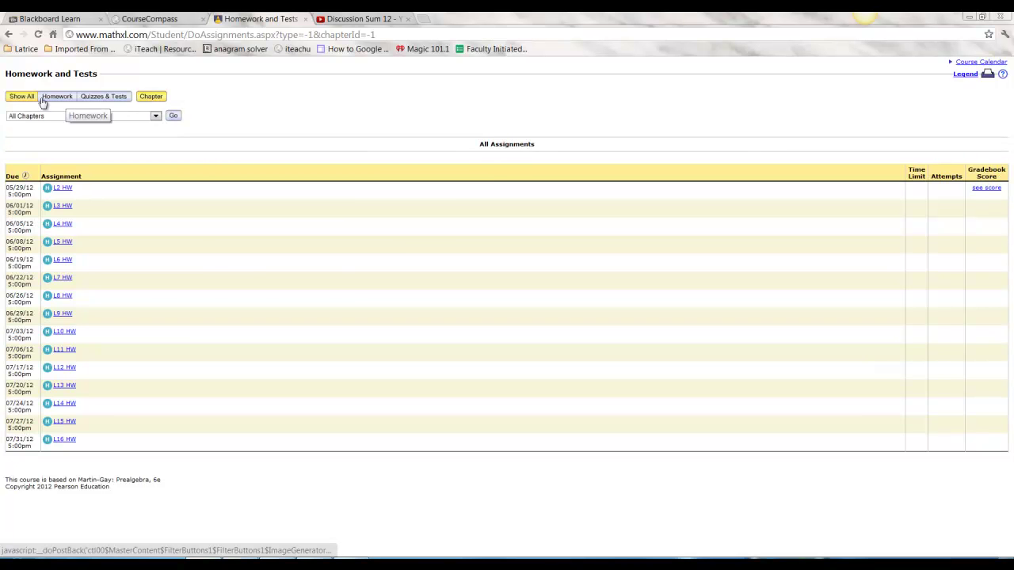
{"action": "left_click", "coordinate": [91, 98]}
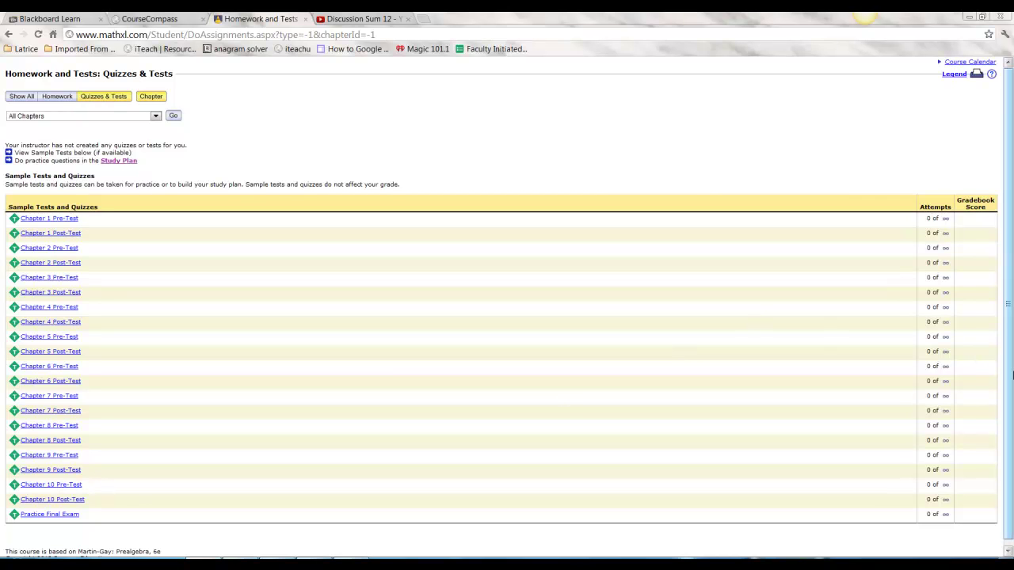
{"action": "scroll", "coordinate": [1012, 376], "scroll_direction": "down", "scroll_amount": 1}
{"action": "scroll", "coordinate": [1011, 380], "scroll_direction": "up", "scroll_amount": 1}
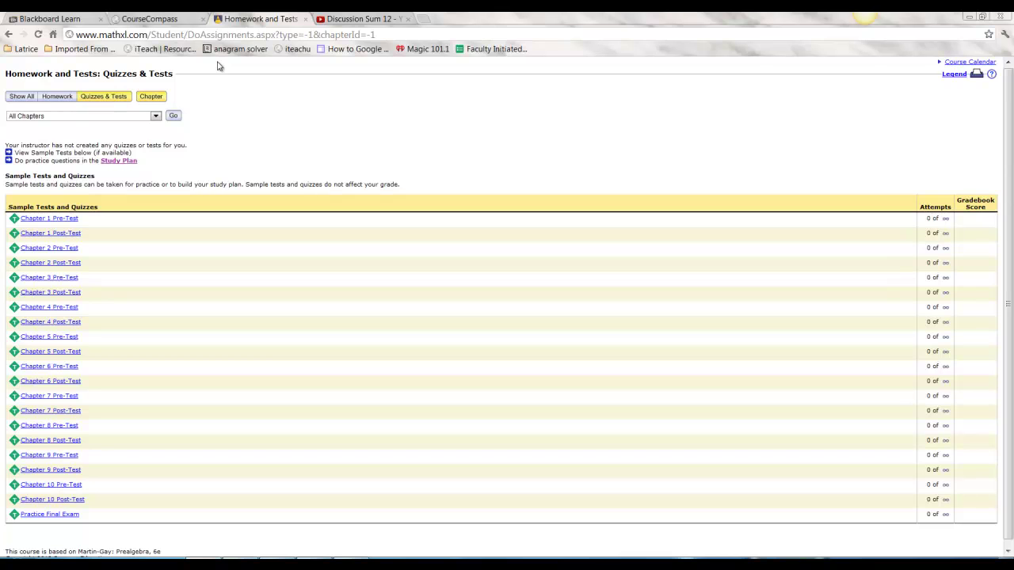
{"action": "left_click", "coordinate": [48, 99]}
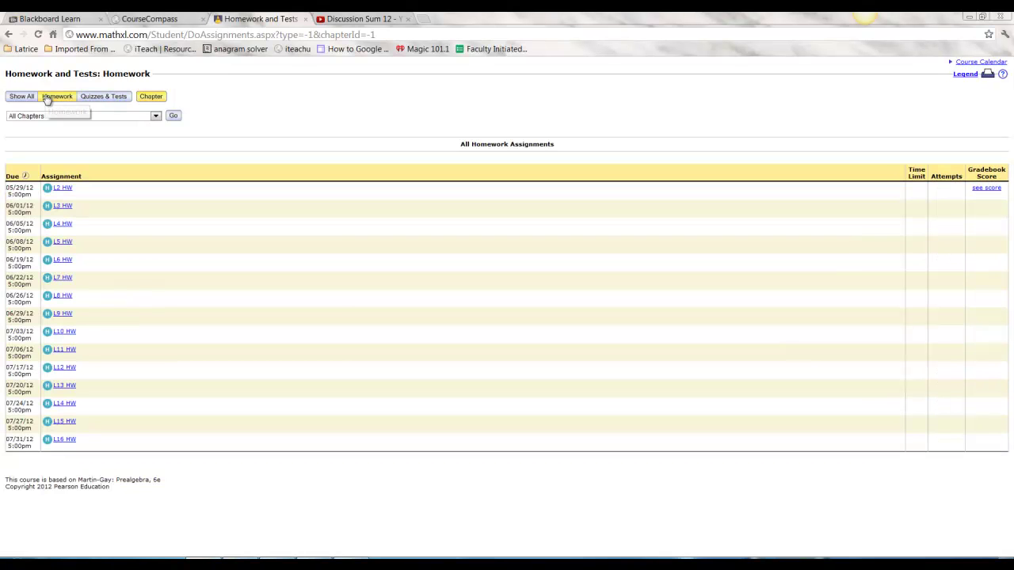
{"action": "left_click", "coordinate": [88, 99]}
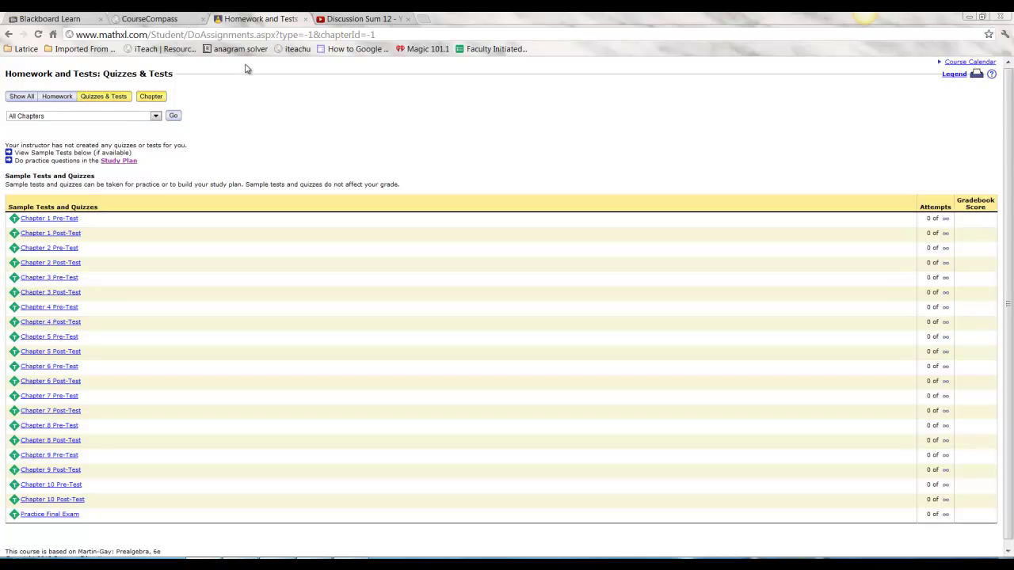
{"action": "left_click", "coordinate": [305, 19]}
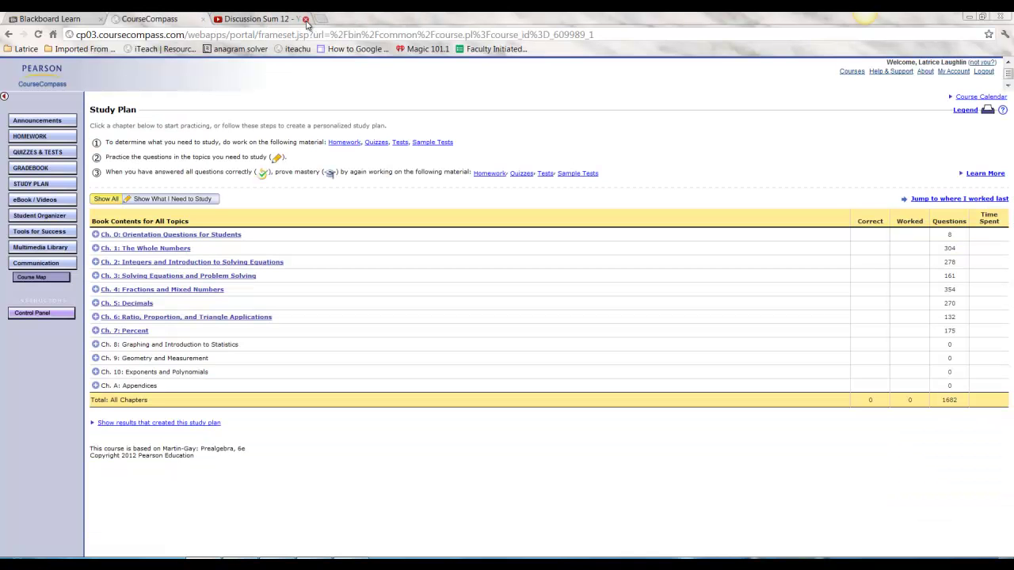